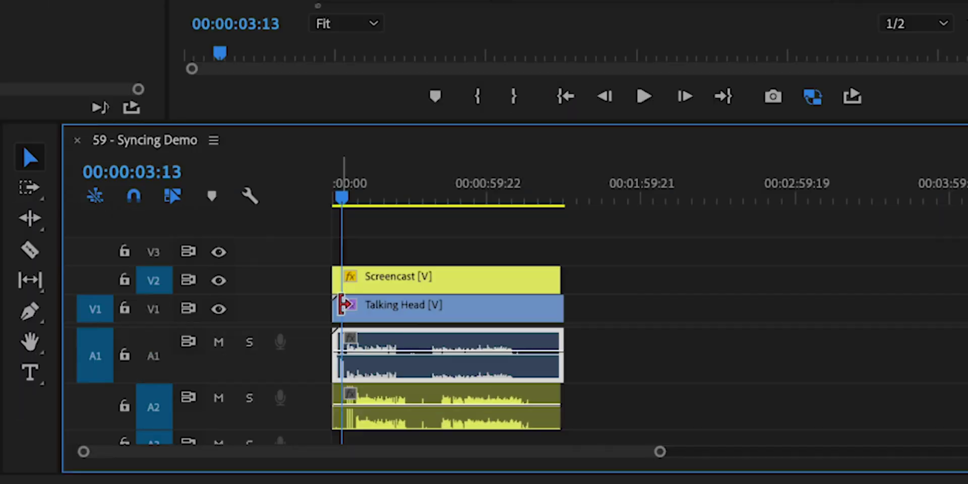
- Toggle the Screencast track's video off and back on to check the preview
left_click(350, 373)
left_click(220, 279)
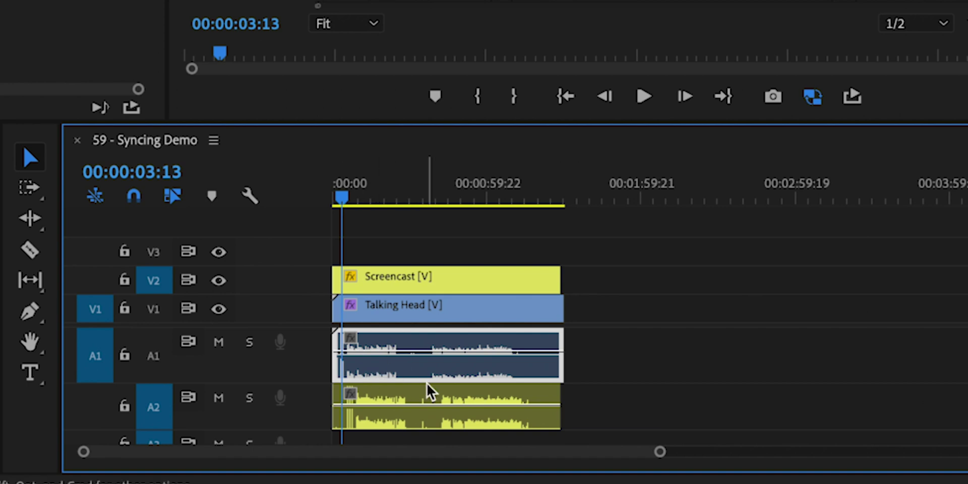
scroll(367, 371, "up", 1)
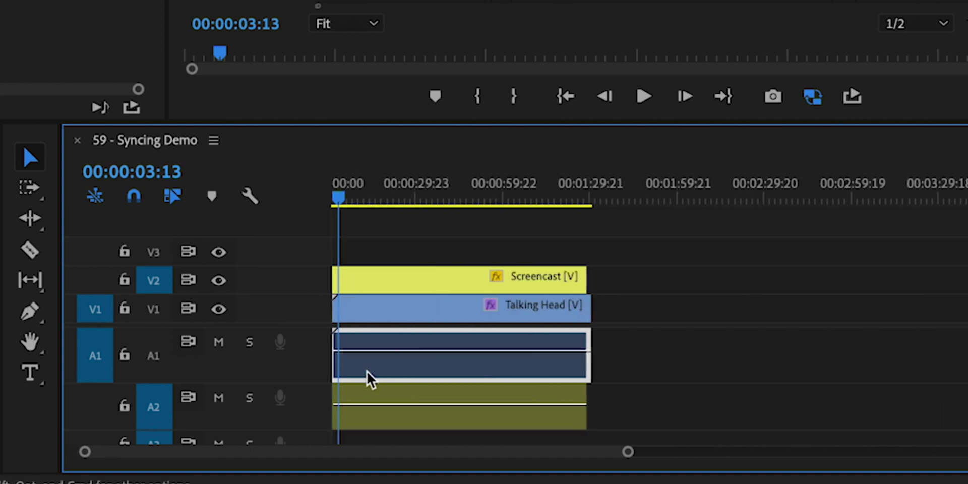
scroll(367, 369, "down", 2)
- Synchronize all four clips by Audio using Track Channel Mix Down, then fit the sequence
left_click_drag(435, 237, 391, 319)
right_click(398, 315)
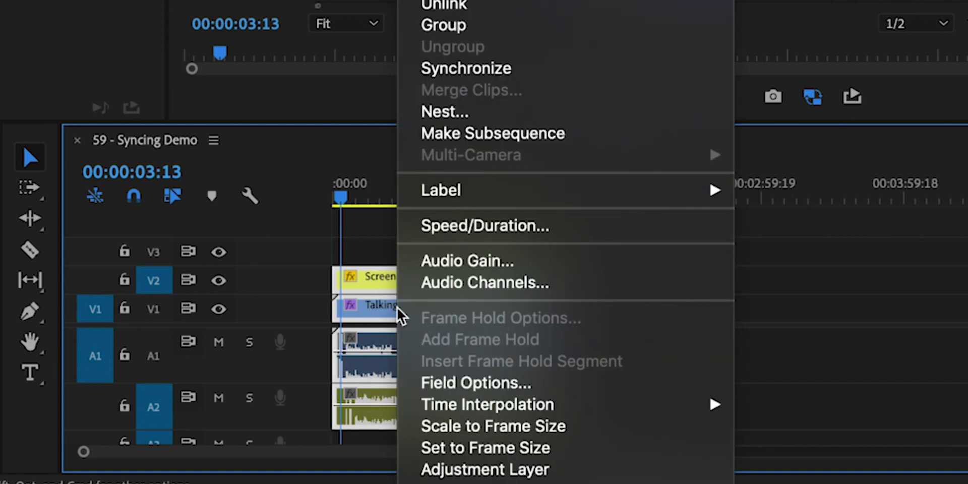
left_click(465, 67)
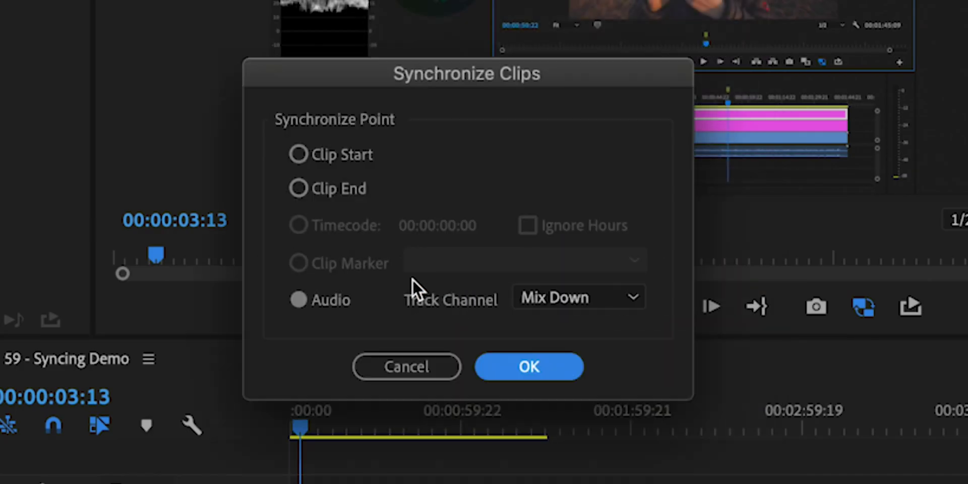
left_click(326, 302)
left_click(556, 301)
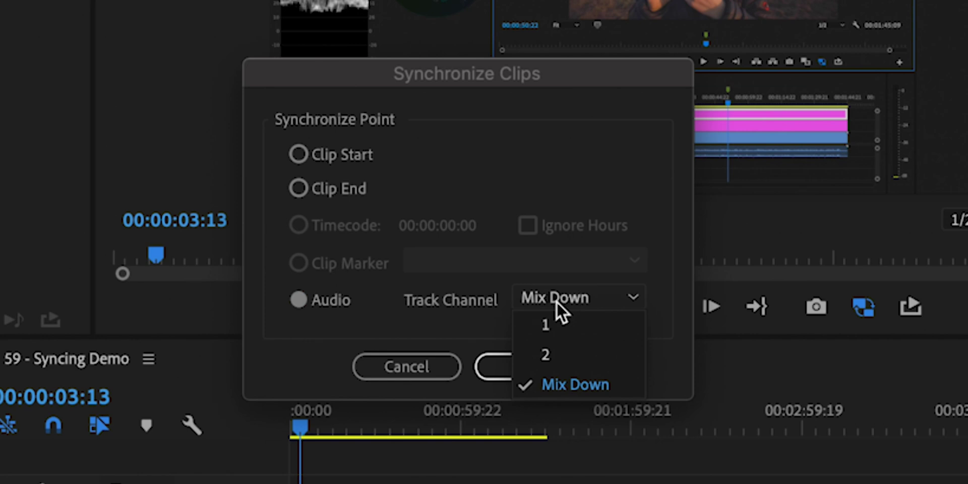
left_click(557, 374)
left_click(532, 368)
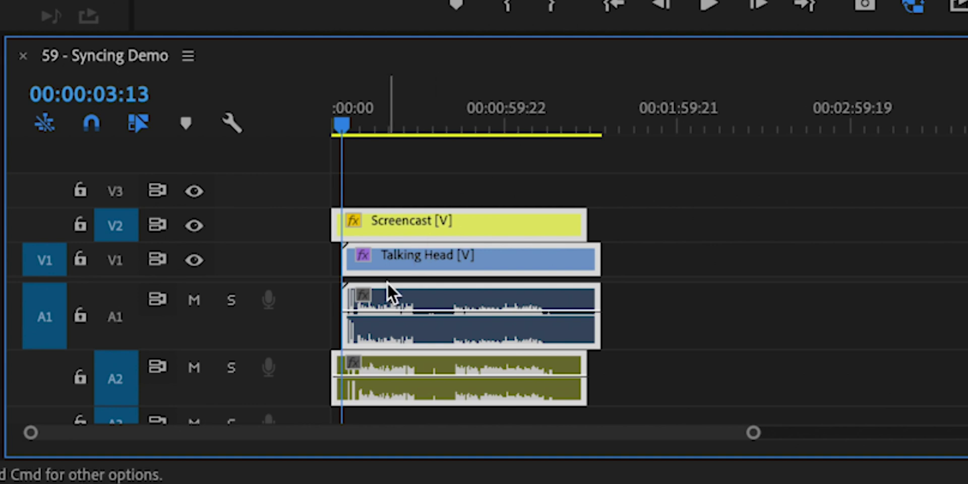
key("backslash")
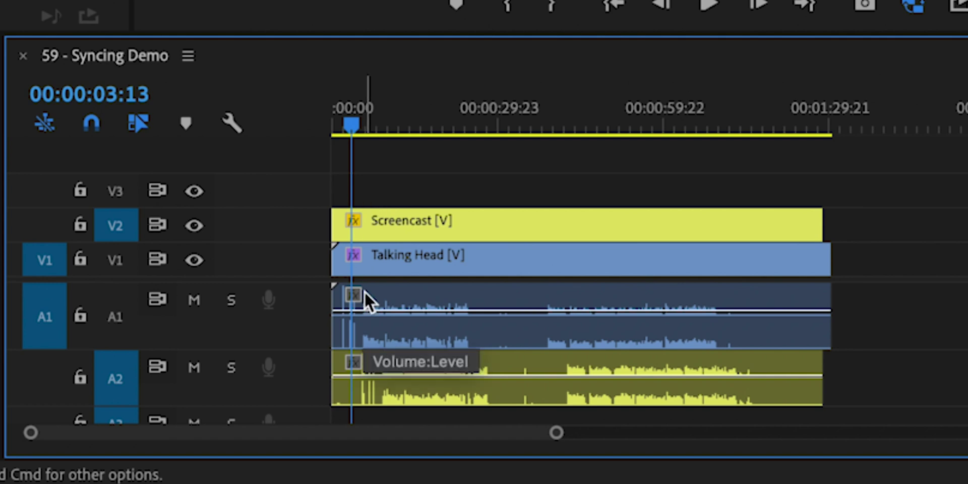
- Zoom into the timeline start until the A1 and A2 clap spikes are visible
key("=")
key("=")
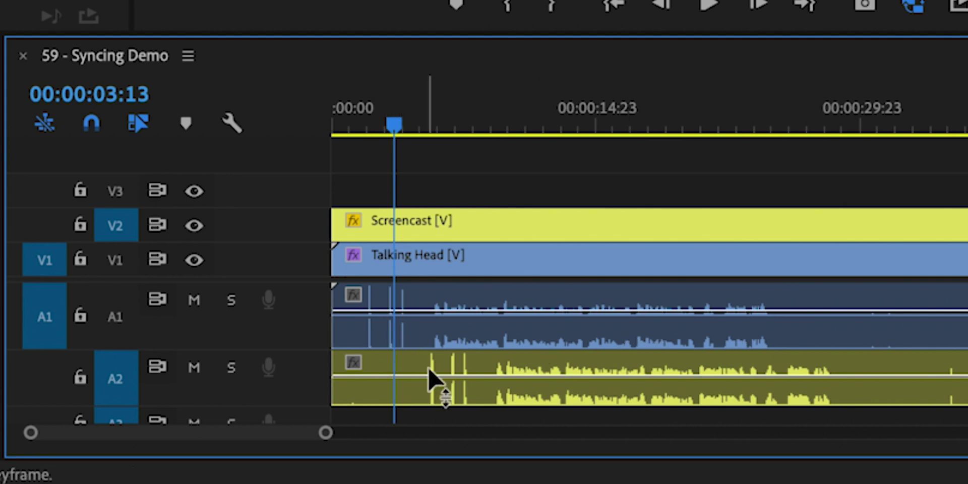
- Razor both clips after their opening claps and move the later pieces further right
key("=")
key("c")
left_click(424, 266)
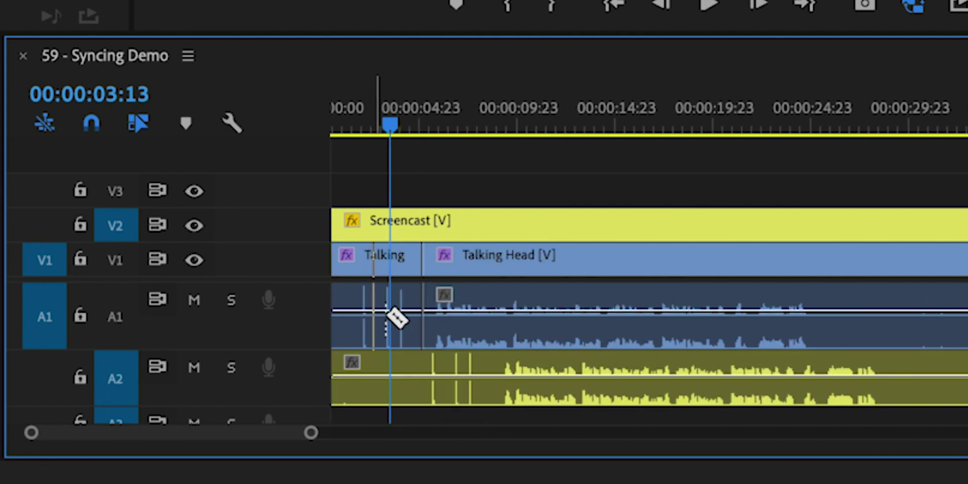
left_click(490, 368)
key("v")
left_click_drag(590, 177, 629, 392)
left_click_drag(588, 249, 966, 216)
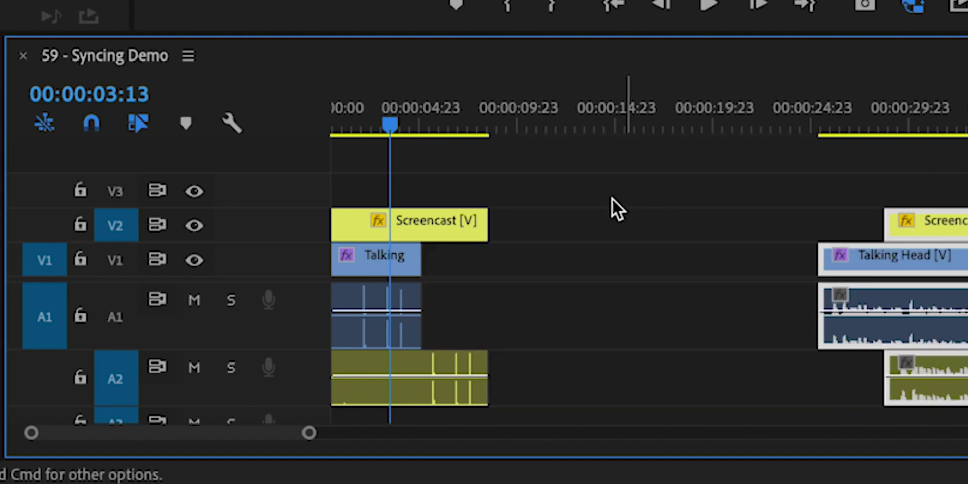
- Synchronize the four opening pieces by audio
left_click_drag(499, 187, 358, 396)
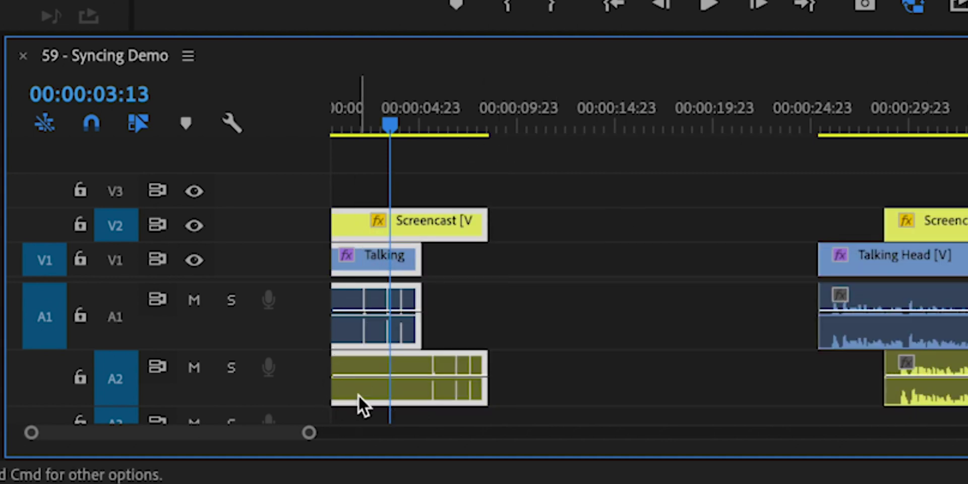
right_click(374, 265)
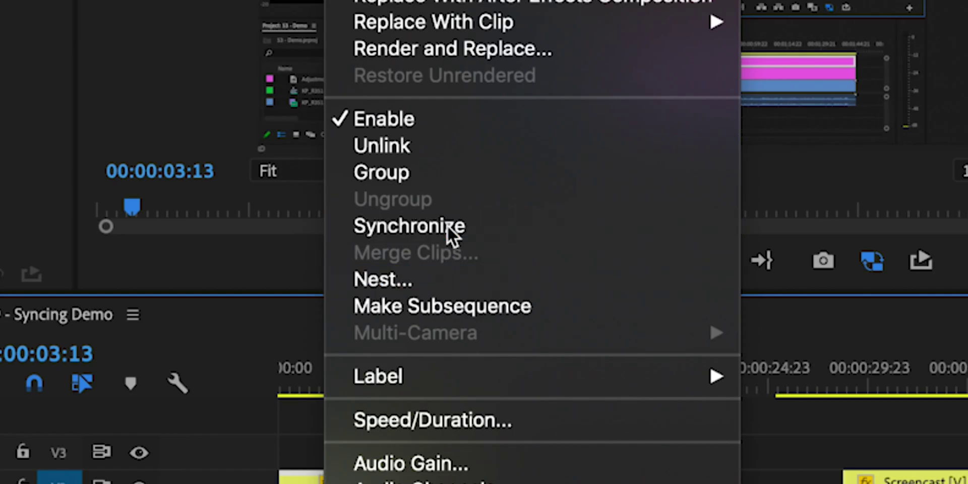
left_click(447, 225)
left_click(513, 325)
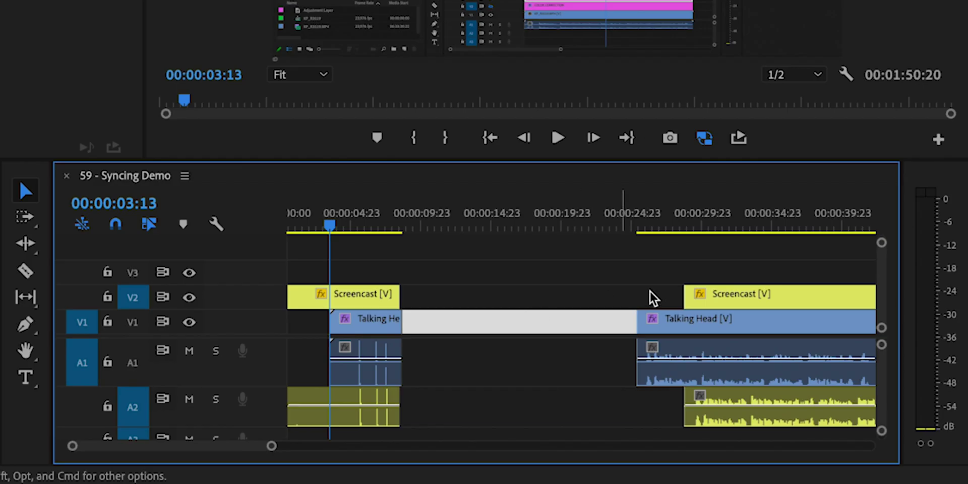
- Slide the later Screencast and Talking Head pieces back against their synced openings
left_click(761, 295)
left_click_drag(762, 296, 441, 305)
left_click_drag(703, 321, 473, 323)
- Join Through Edits on both edit points so each clip is continuous, then fit the sequence
scroll(392, 306, "up", 1)
right_click(397, 297)
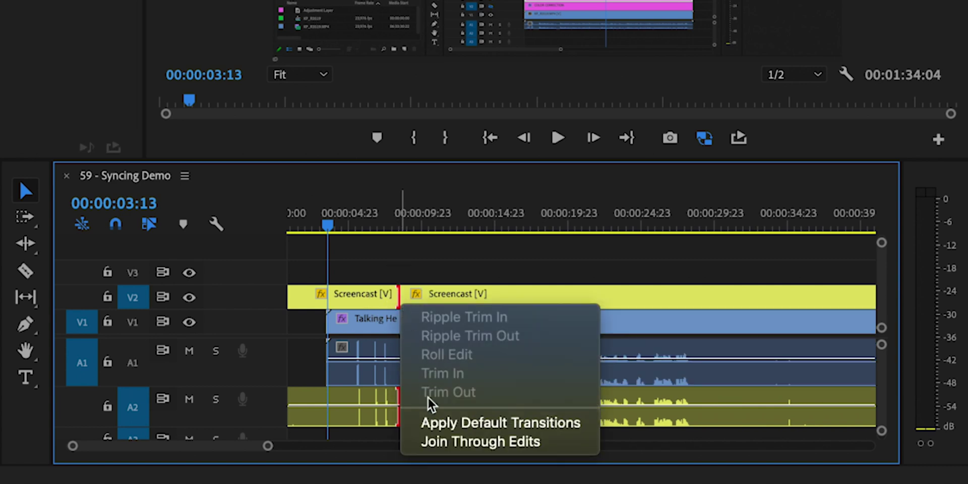
left_click(441, 448)
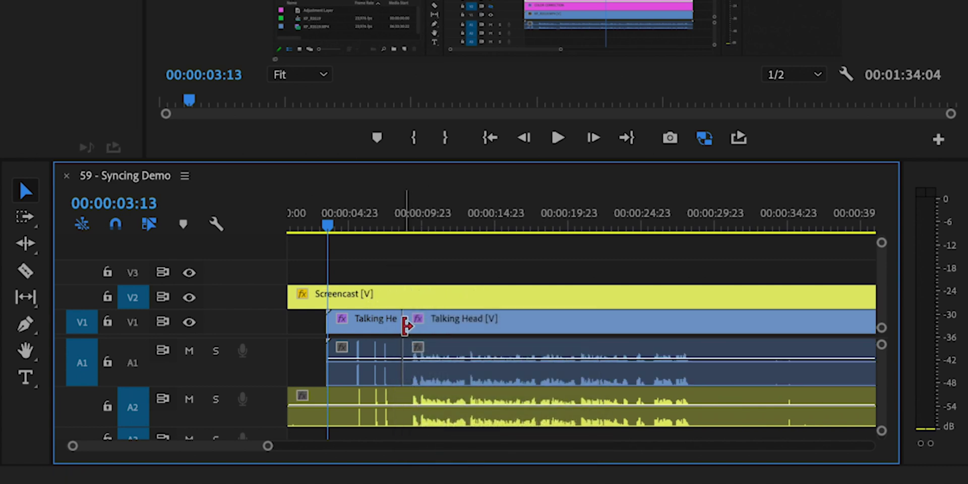
right_click(405, 327)
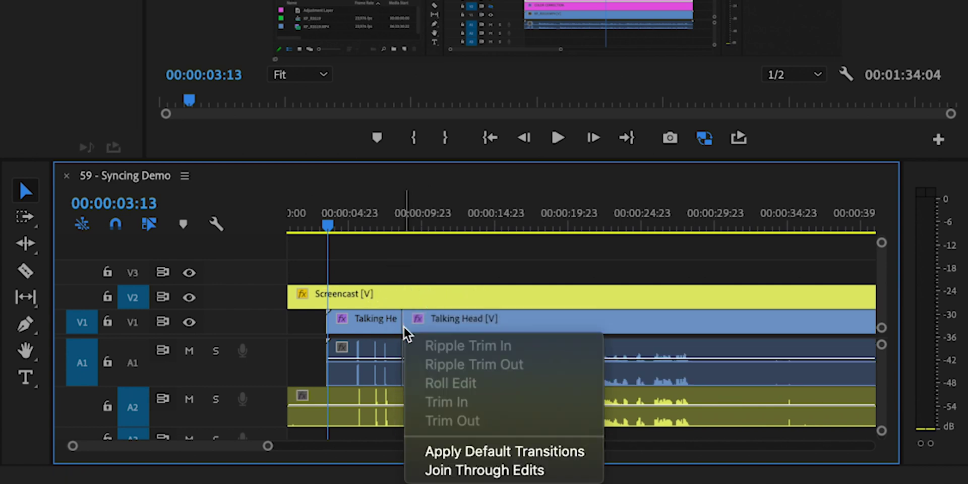
left_click(434, 471)
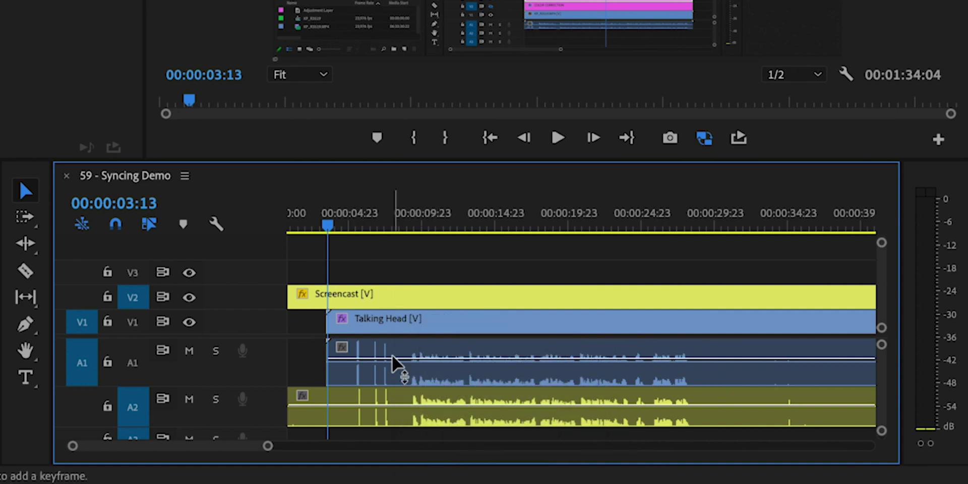
key("minus")
key("minus")
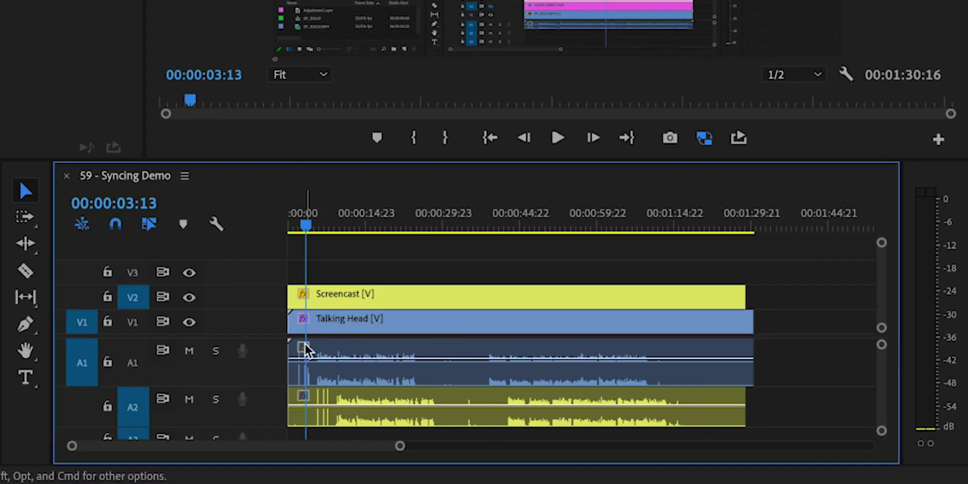
- Trim 18 frames off the Screencast clip's start and slide it left toward the Talking Head claps
key("equal")
key("equal")
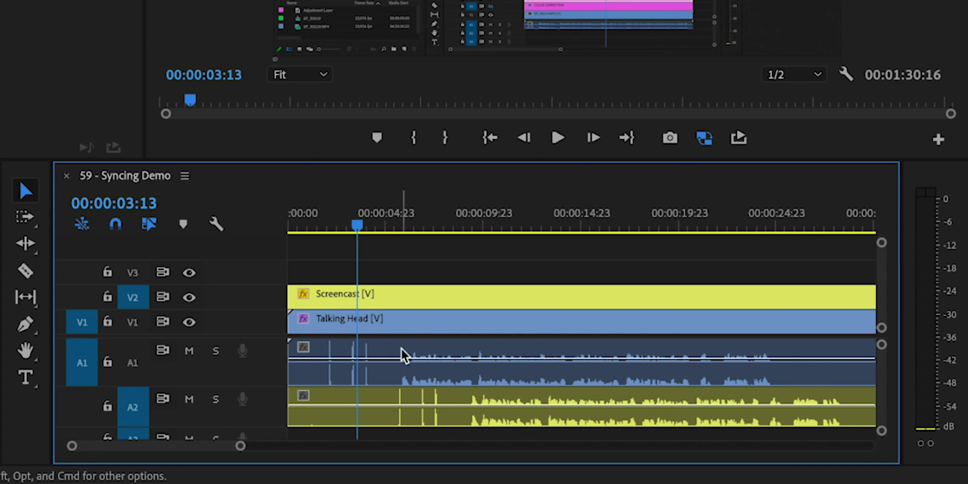
left_click_drag(298, 294, 375, 303)
key("equal")
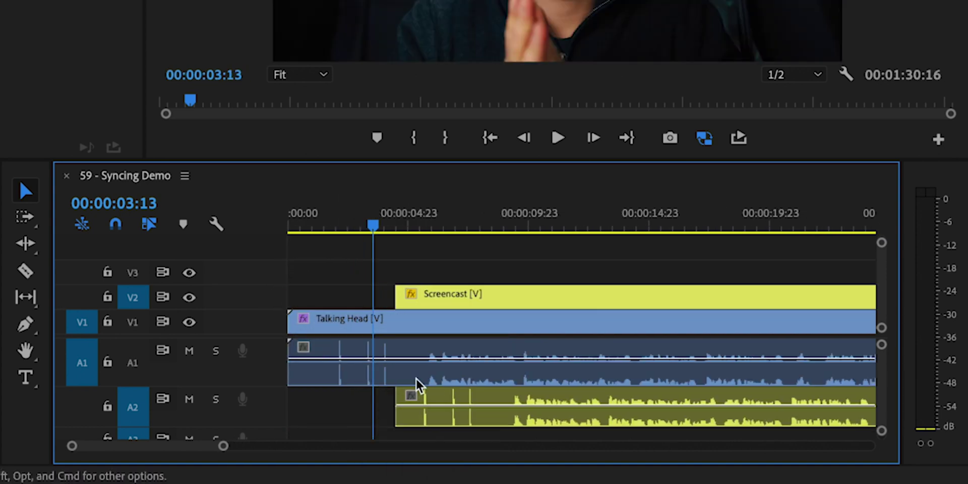
left_click(468, 404)
left_click_drag(468, 404, 432, 401)
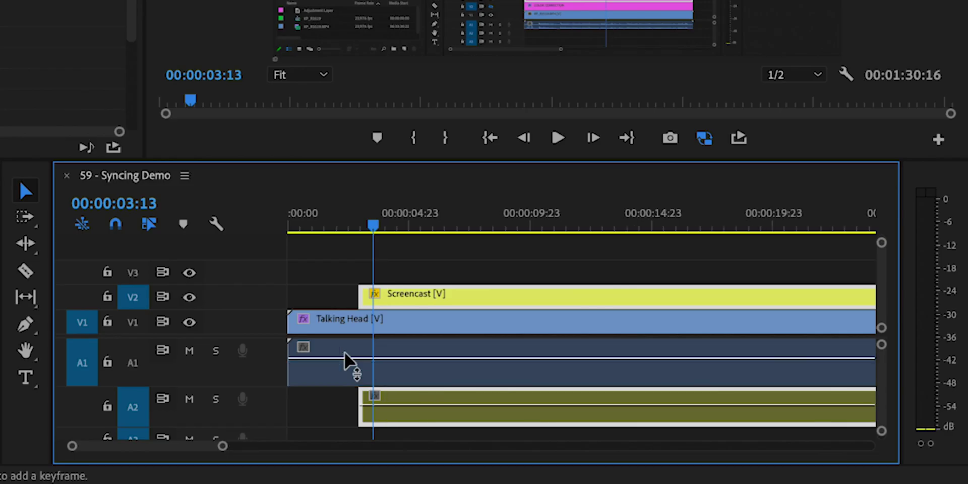
- Nudge the Screencast clip left about 2 frames, then one more frame with Ctrl+Left, aligning the clap peaks
scroll(349, 366, "up", 4)
left_click_drag(558, 302, 417, 300)
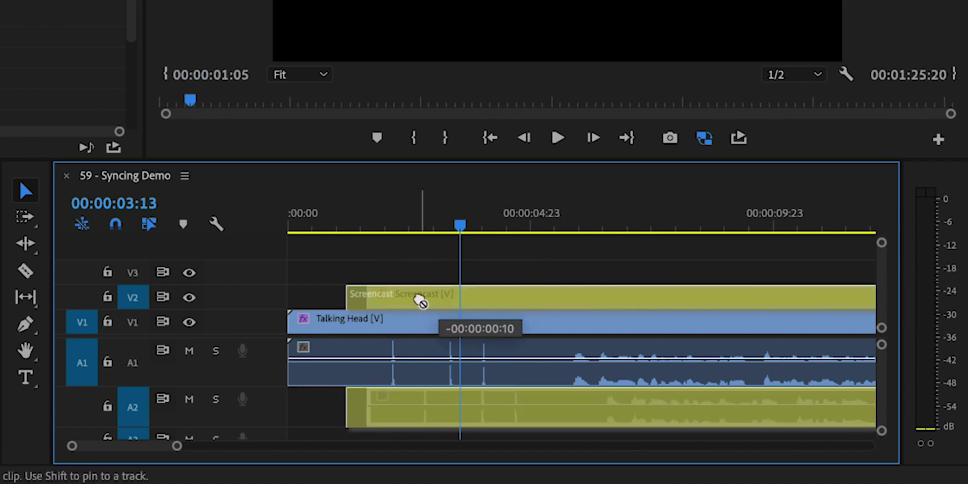
scroll(406, 381, "up", 2)
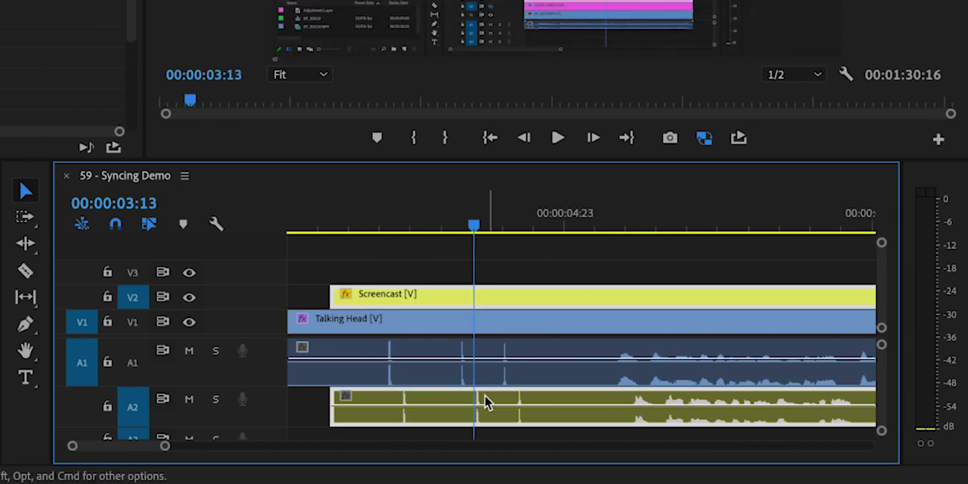
scroll(484, 400, "up", 4)
left_click_drag(536, 307, 510, 309)
scroll(460, 323, "up", 3)
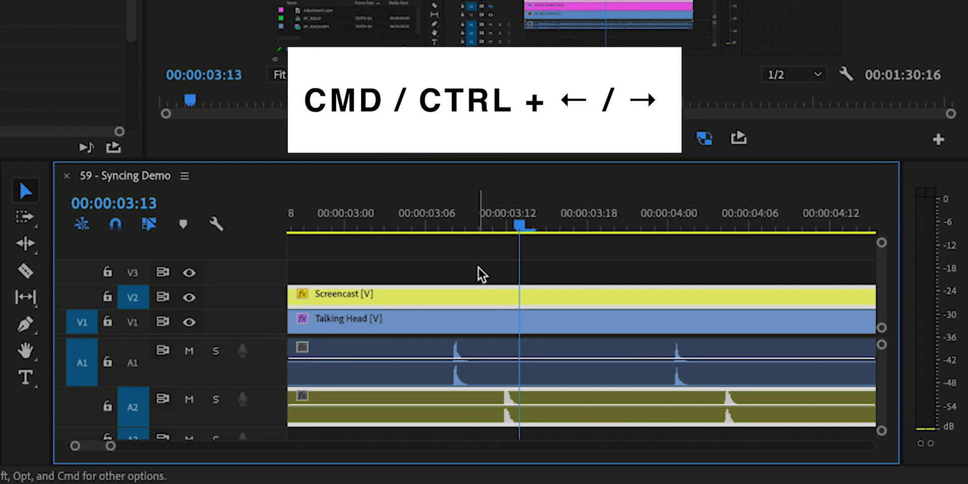
key("ctrl+Left")
key("ctrl+Left")
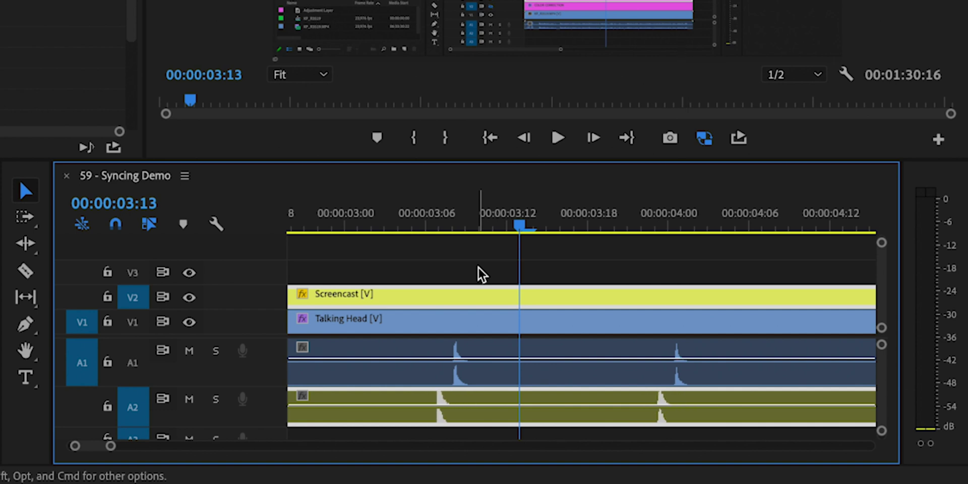
scroll(459, 363, "up", 4)
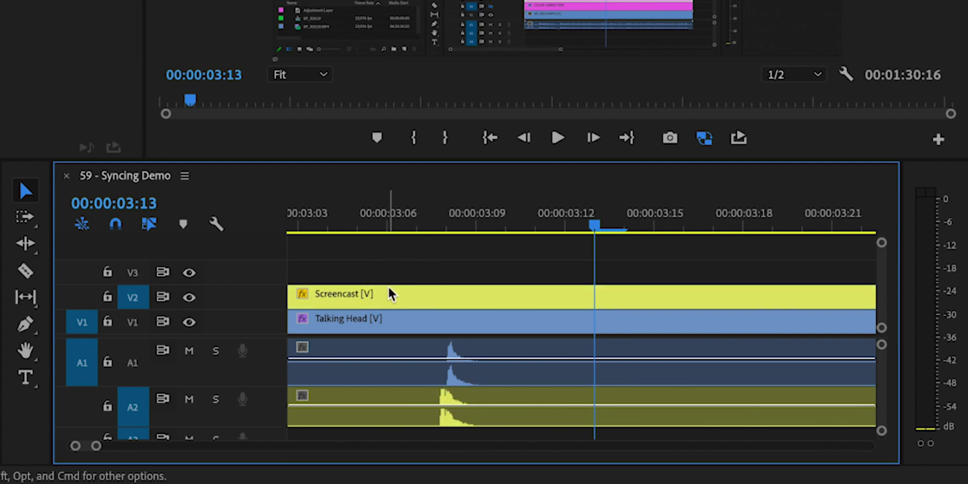
- Delete only the Screencast video from V2 and line its A2 audio peak up with A1
left_click(411, 295, "alt")
key("Delete")
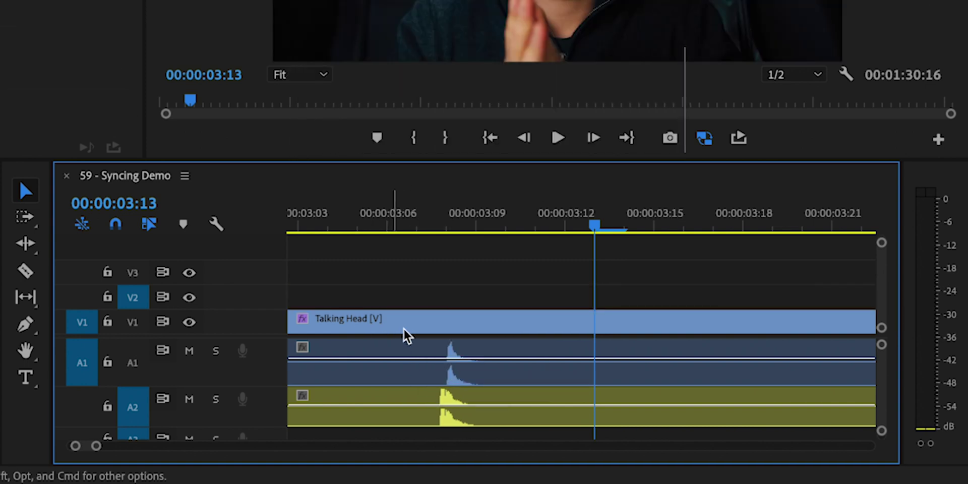
scroll(450, 401, "down", 1)
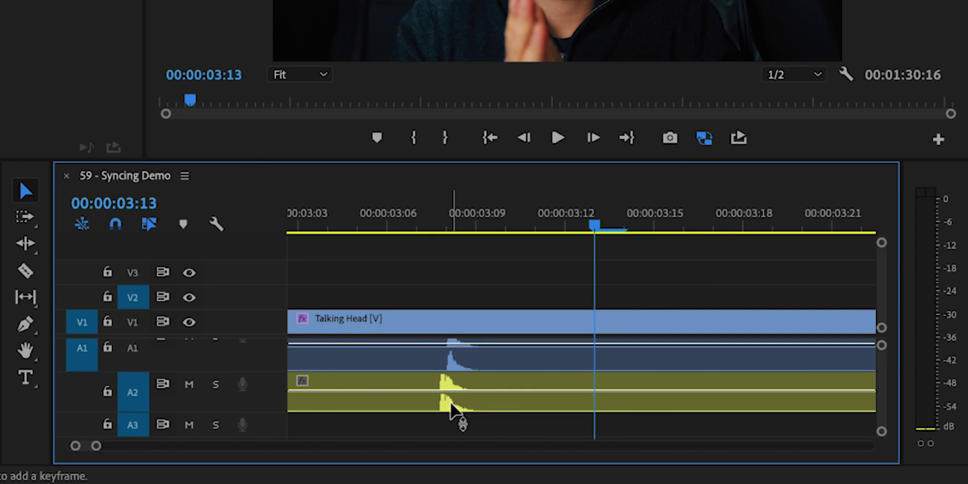
left_click(452, 382)
left_click_drag(452, 388, 465, 397)
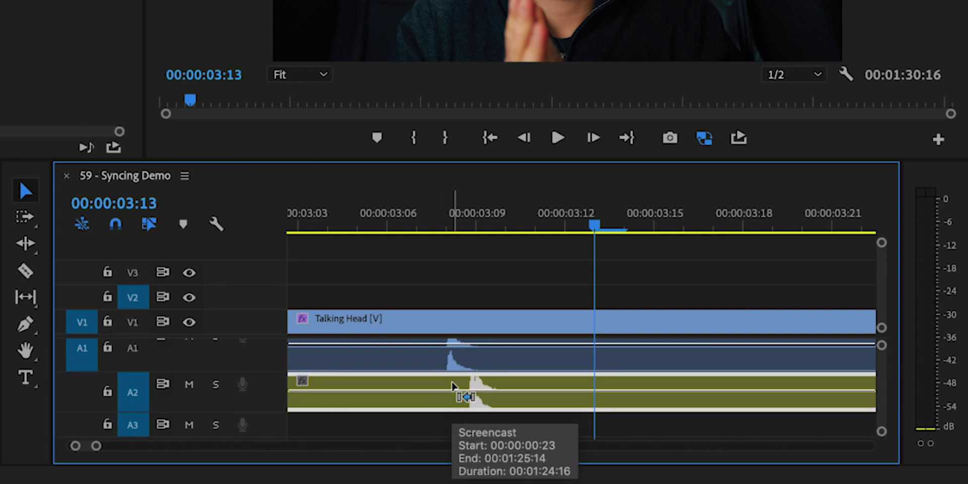
left_click_drag(452, 385, 453, 386)
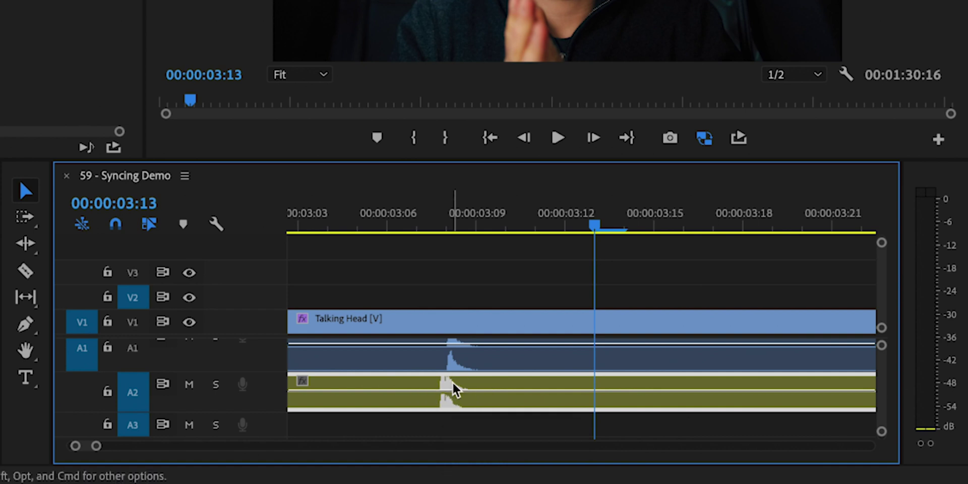
left_click(186, 177)
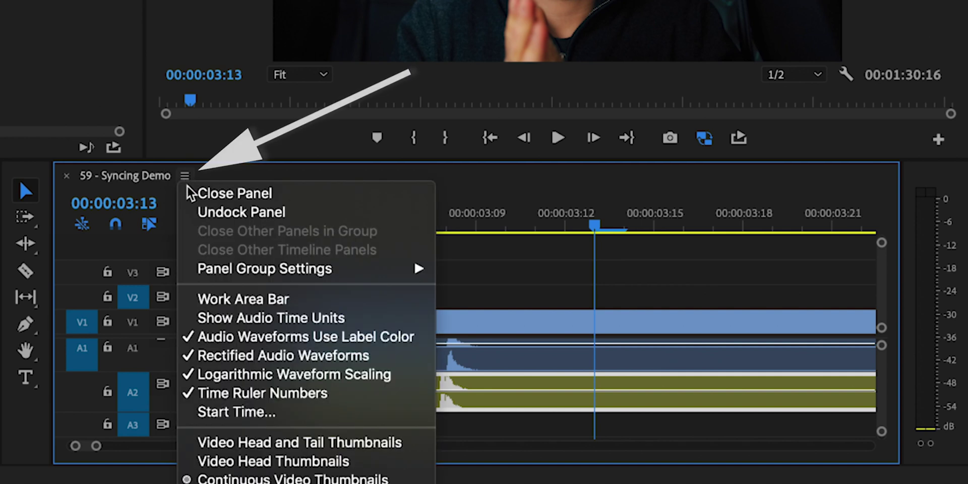
- Show Audio Time Units on the timeline and try a sub-frame shift of the A2 audio
left_click(271, 319)
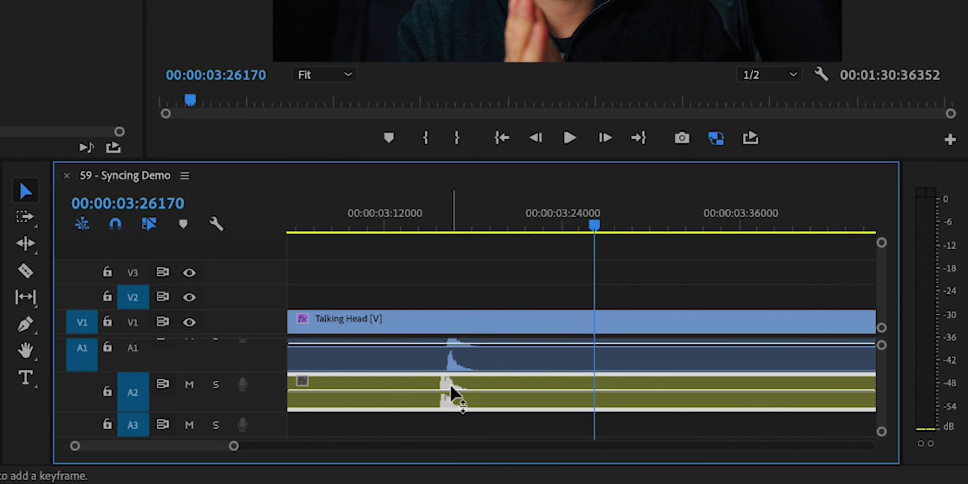
scroll(438, 380, "up", 2)
left_click_drag(439, 381, 444, 386)
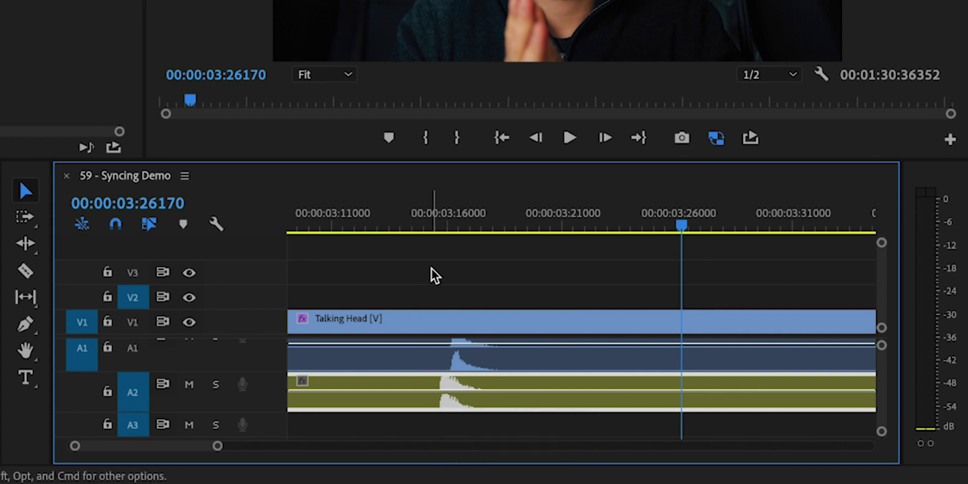
- Turn snapping off and shift the A2 audio a fraction of a frame later to match A1
key("s")
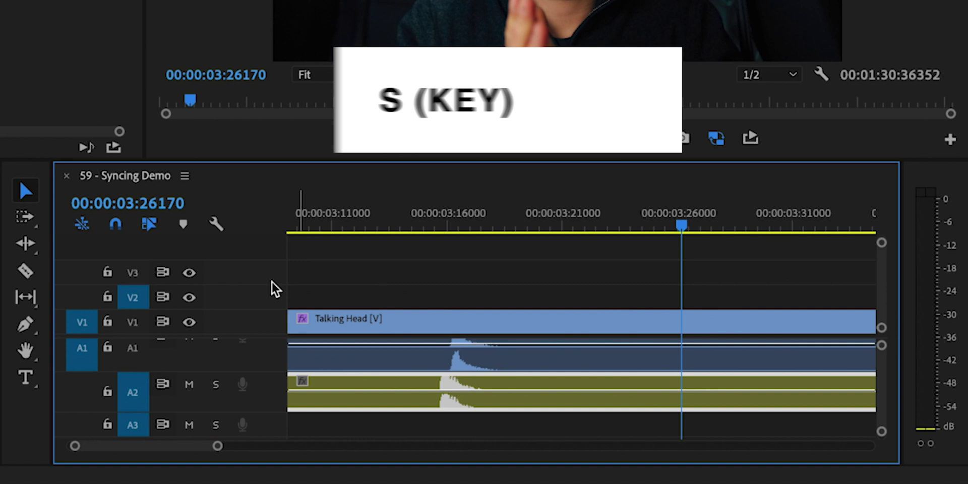
left_click(118, 229)
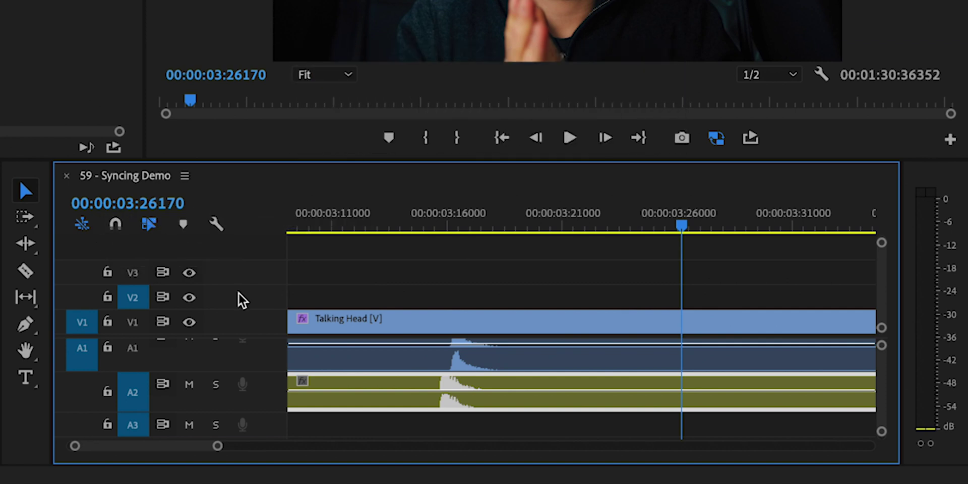
scroll(458, 404, "up", 3)
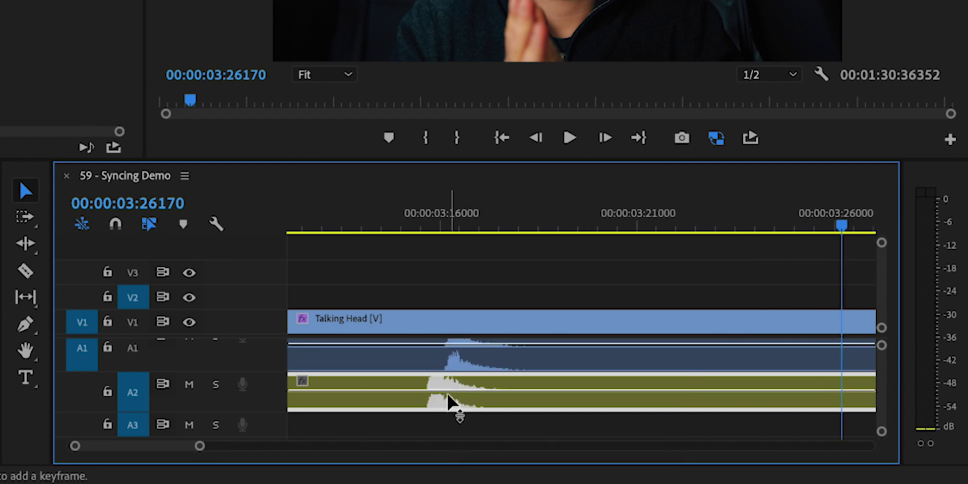
left_click_drag(447, 402, 463, 407)
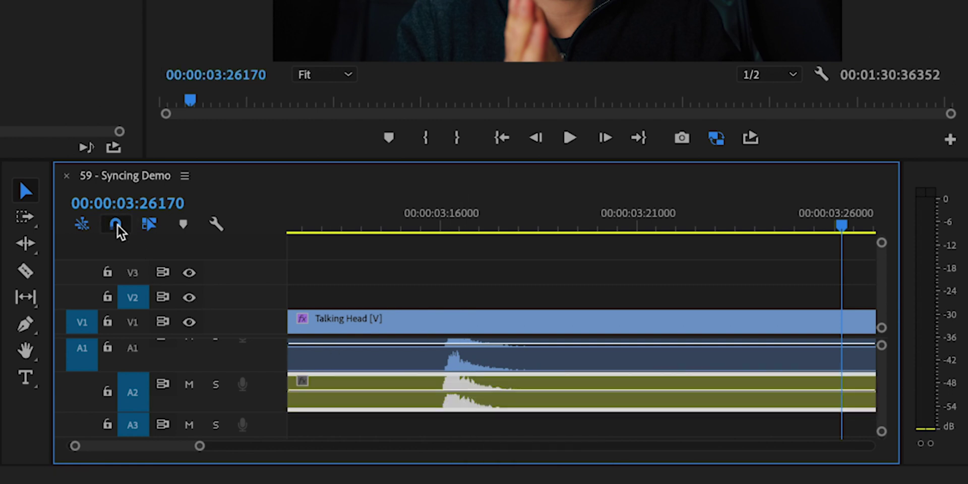
left_click(185, 176)
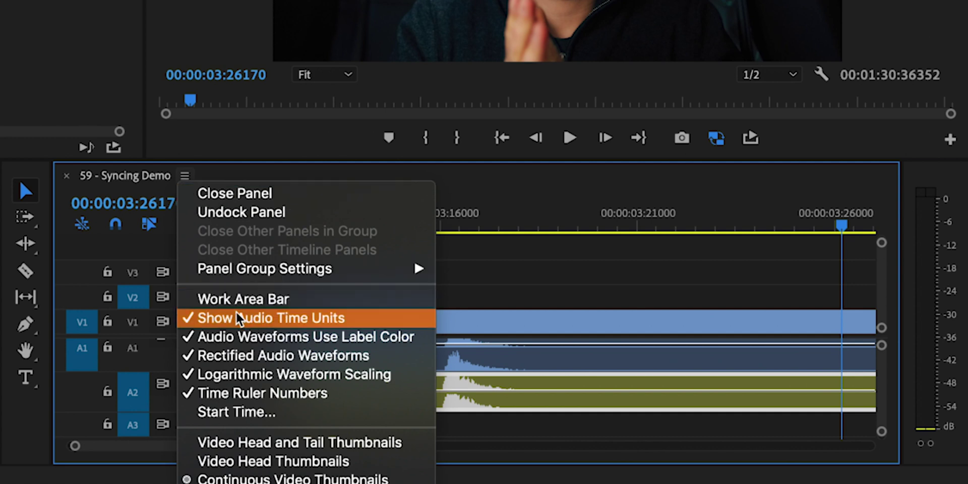
- Uncheck Show Audio Time Units so the timeline reads in frames again
left_click(204, 317)
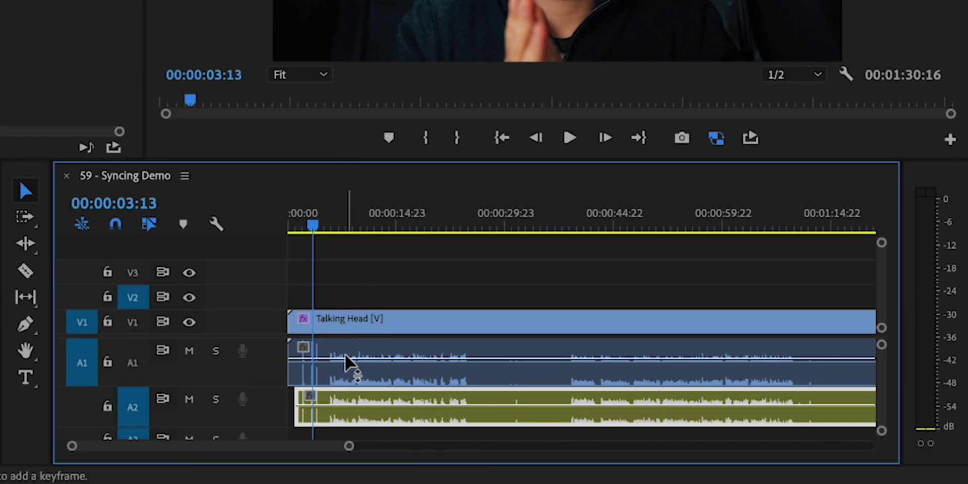
- Delete the A2 Screencast audio and unlink the Talking Head audio from its video
key("Delete")
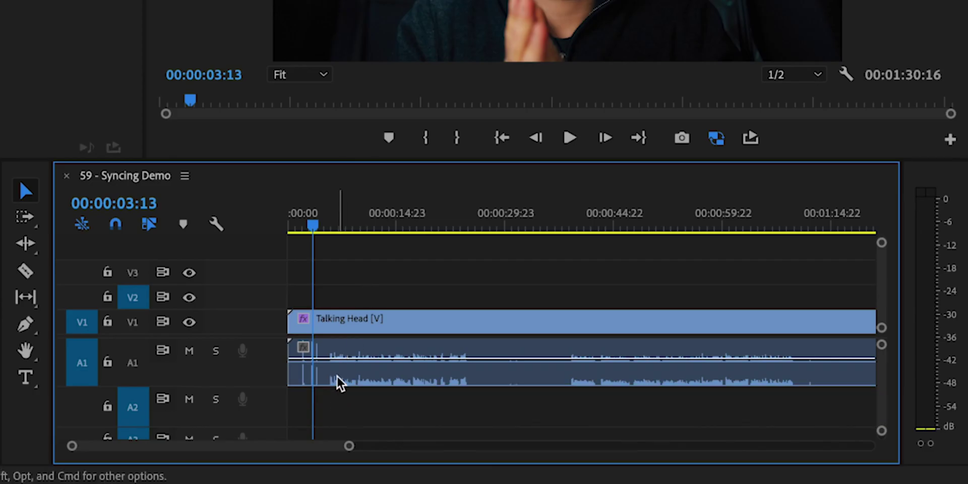
key("equal")
key("equal")
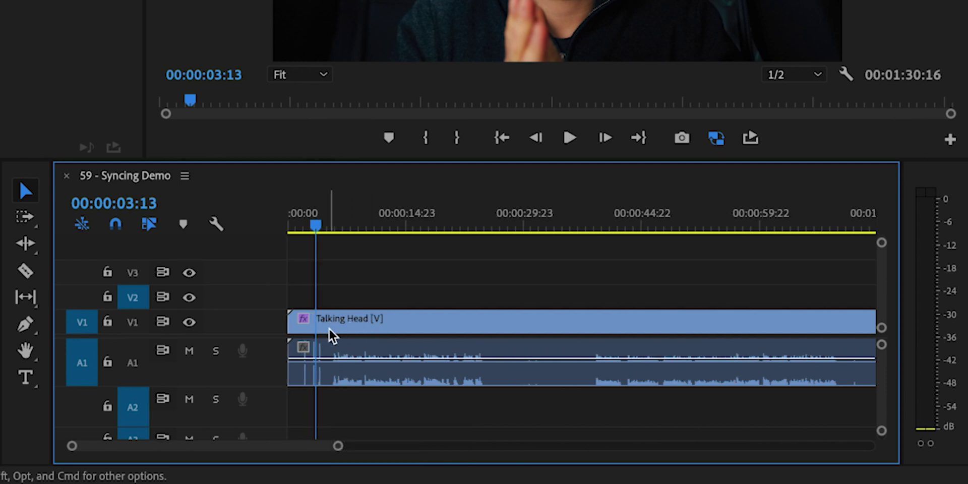
left_click(341, 324)
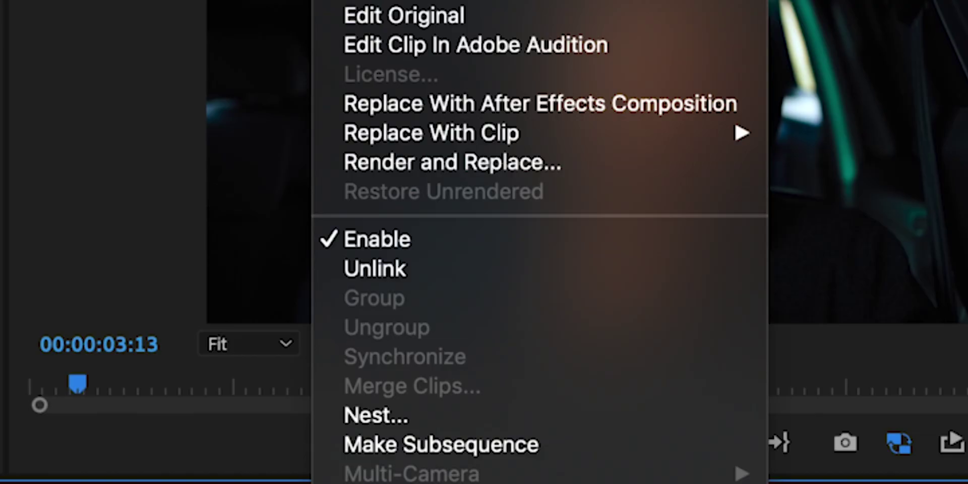
left_click(461, 277)
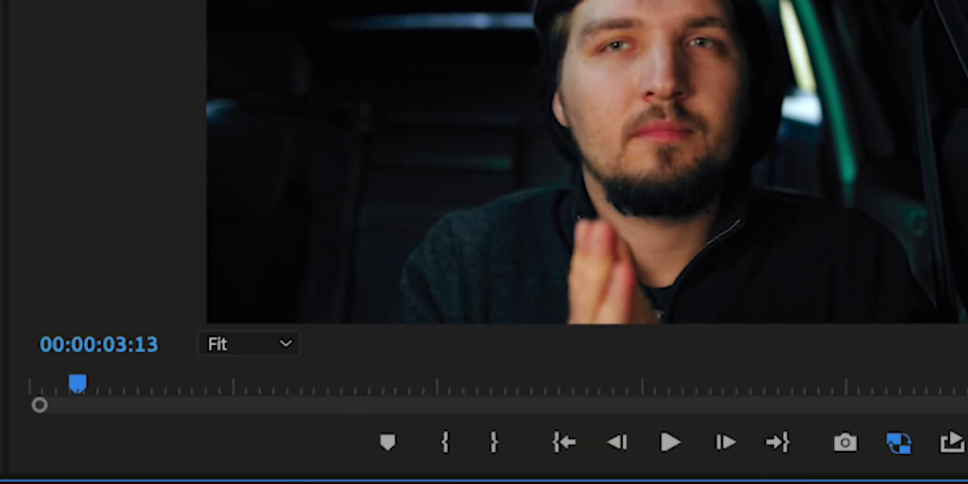
- Slide the unlinked A1 Talking Head audio slightly earlier against its video
left_click_drag(346, 416, 325, 411)
key("=")
key("=")
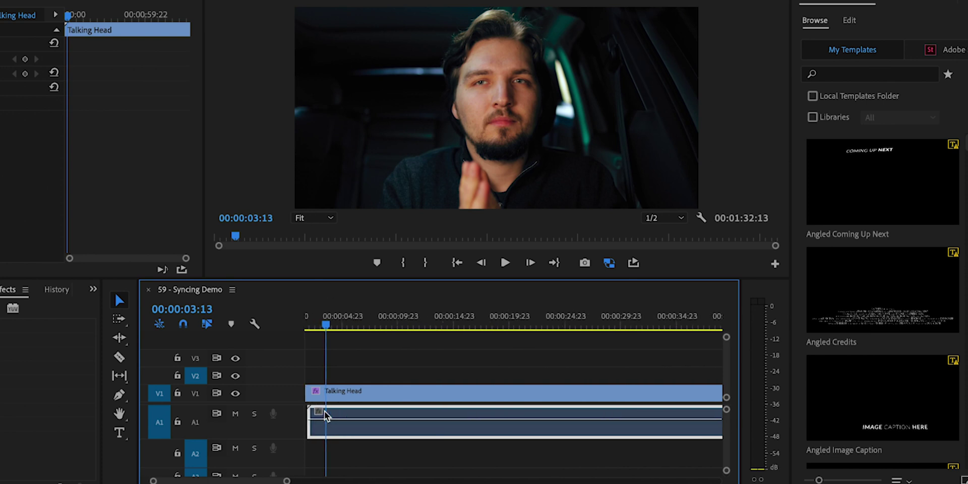
left_click_drag(331, 322, 328, 324)
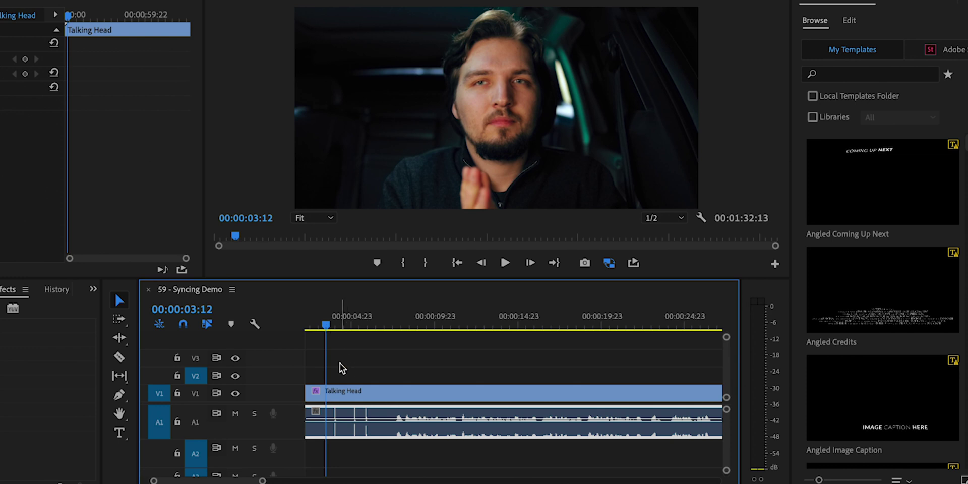
scroll(352, 413, "up", 1)
key("=")
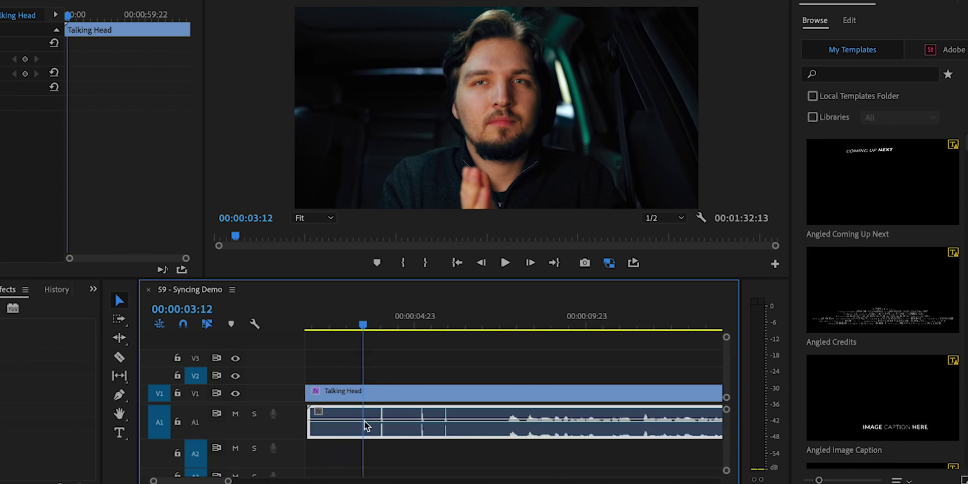
left_click_drag(386, 429, 377, 429)
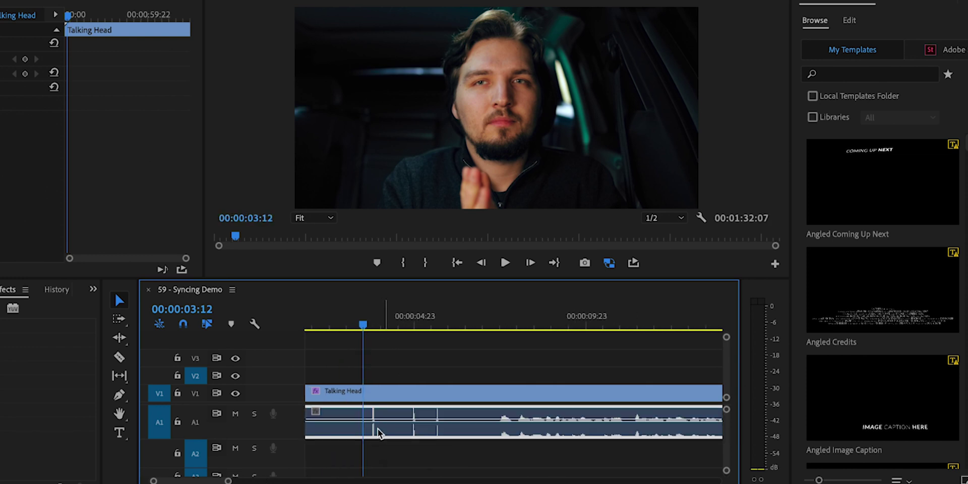